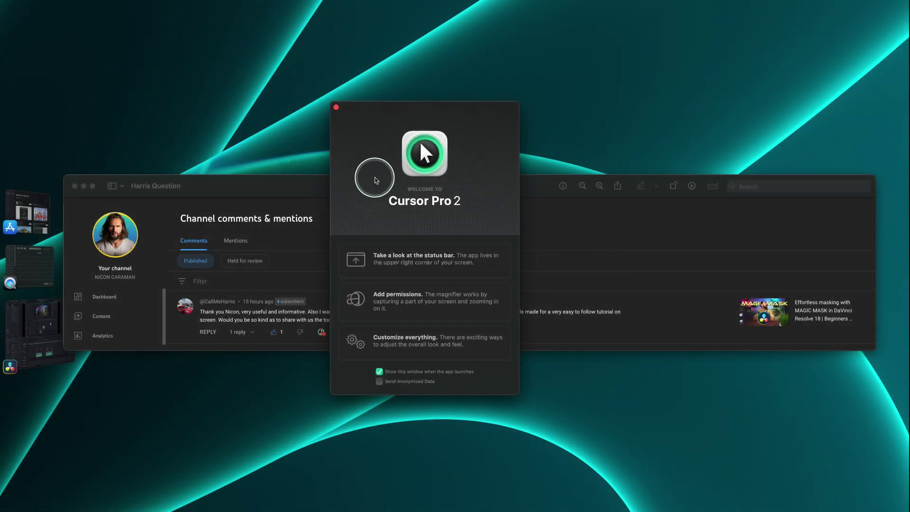
Switch to the App Store to view the "cursor pro" search results, and bring up the Cursor Pro settings
click(28, 213)
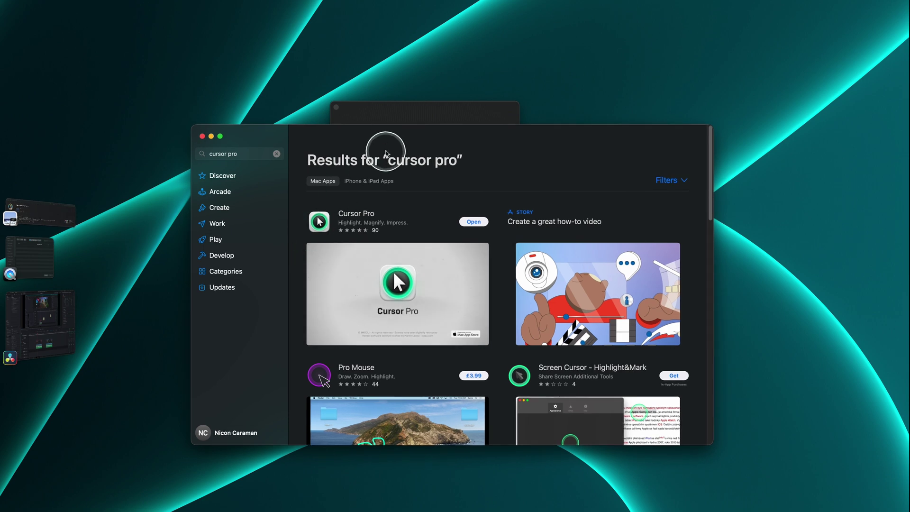
click(246, 147)
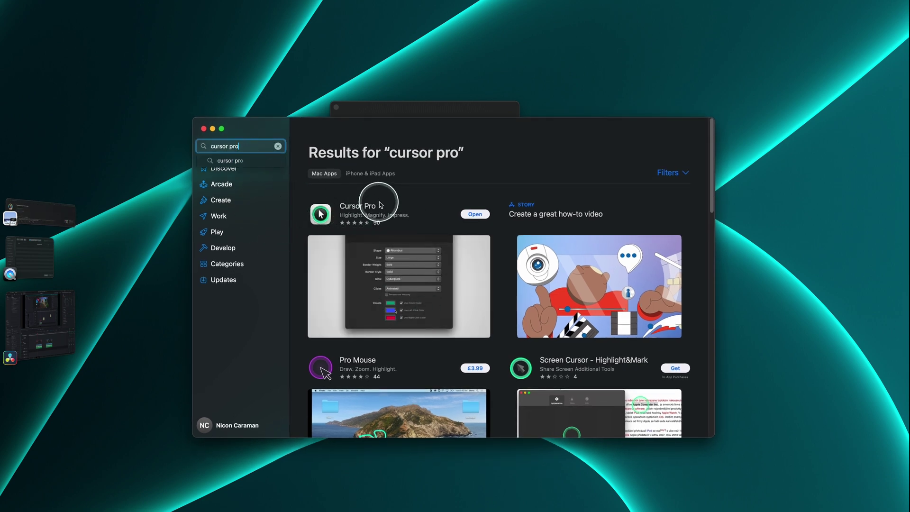
click(358, 108)
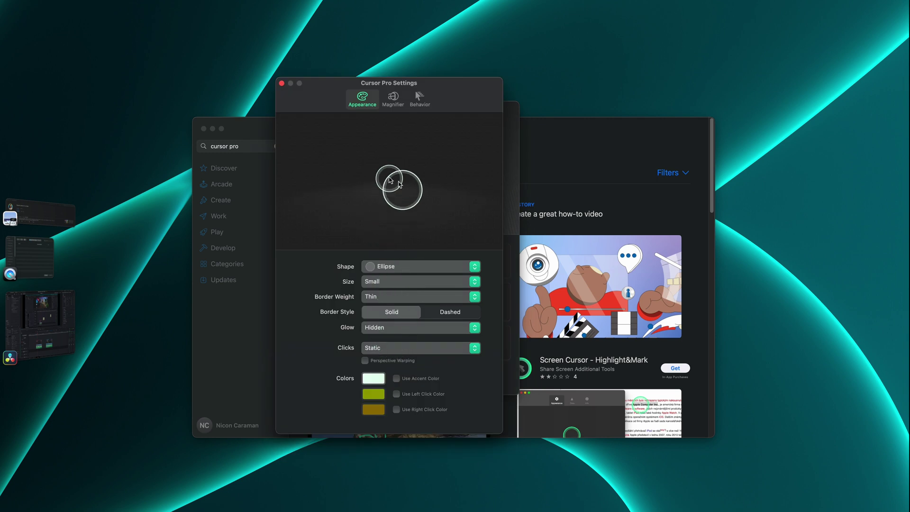
Review the cursor highlight's shape, size, border weight and border style options, keeping Ellipse, Small, Thin and Solid
click(398, 266)
click(398, 266)
click(385, 282)
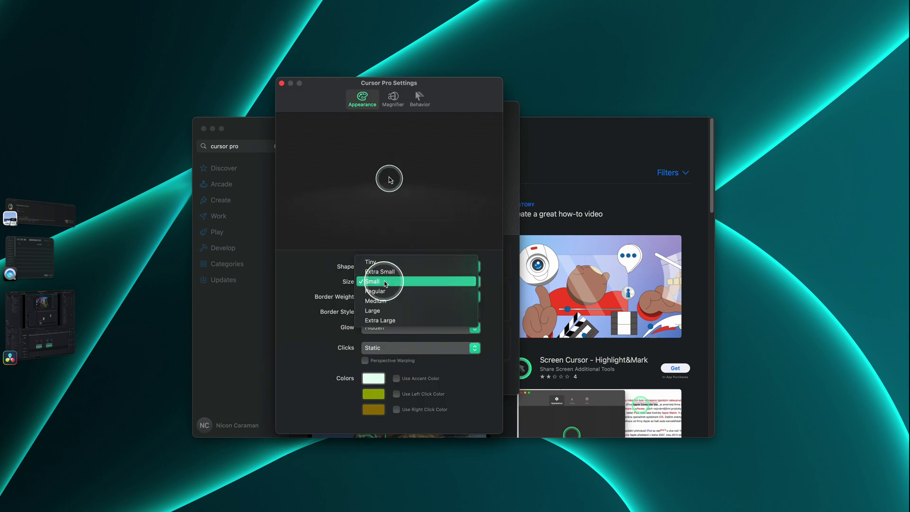
click(385, 282)
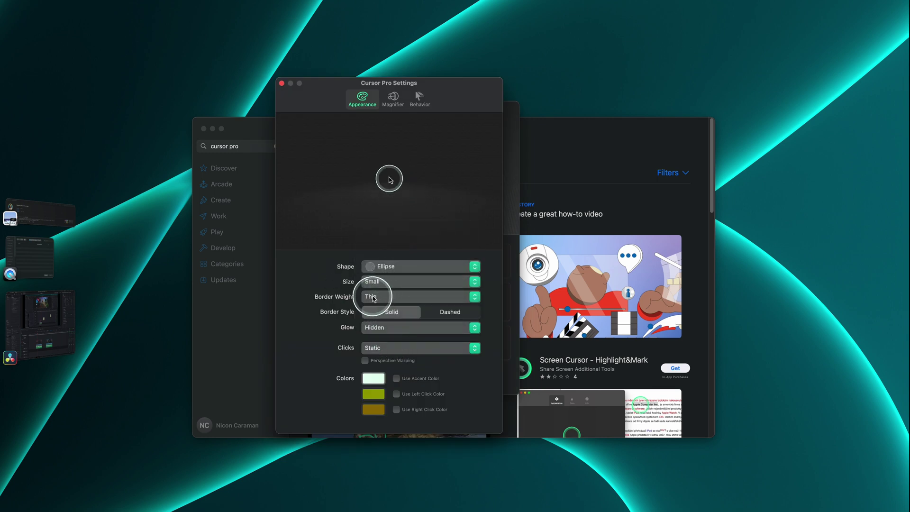
click(373, 297)
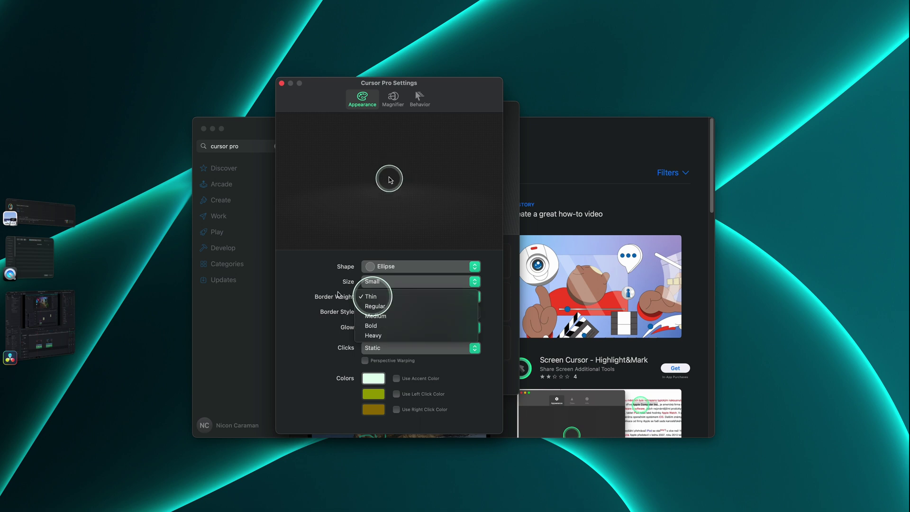
click(372, 296)
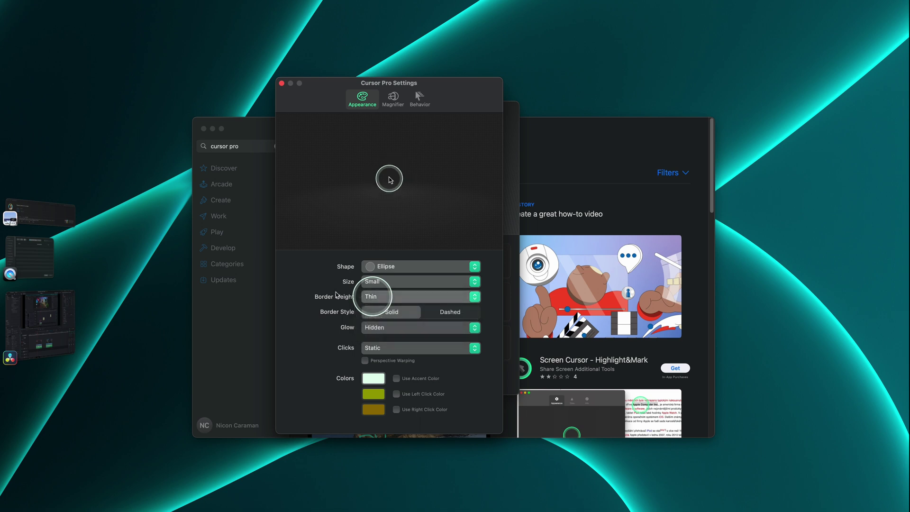
click(437, 313)
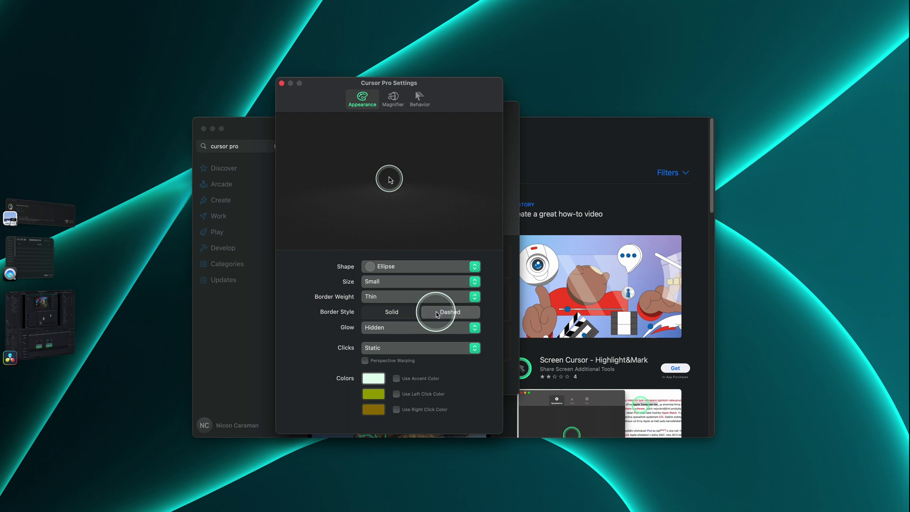
click(393, 311)
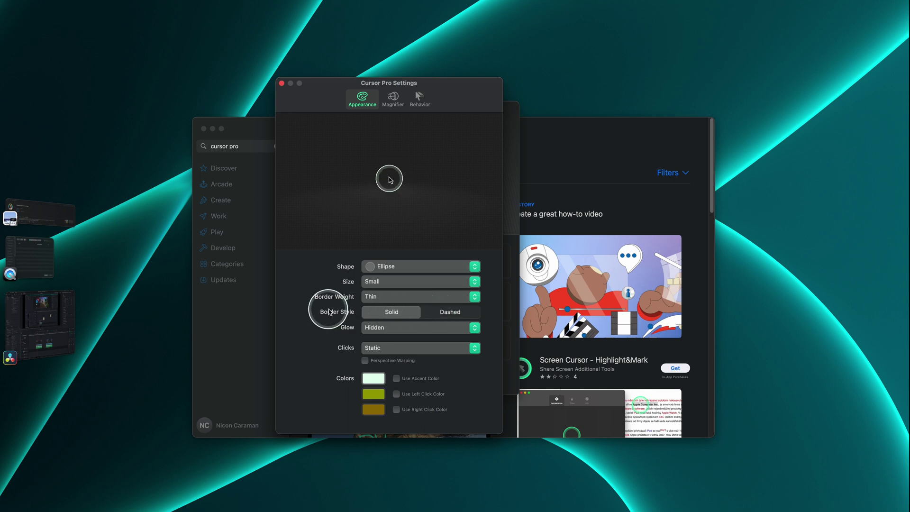
Review the cursor highlight's glow, clicks and colour options, keeping Hidden and Static and leaving the colour unchanged
click(386, 327)
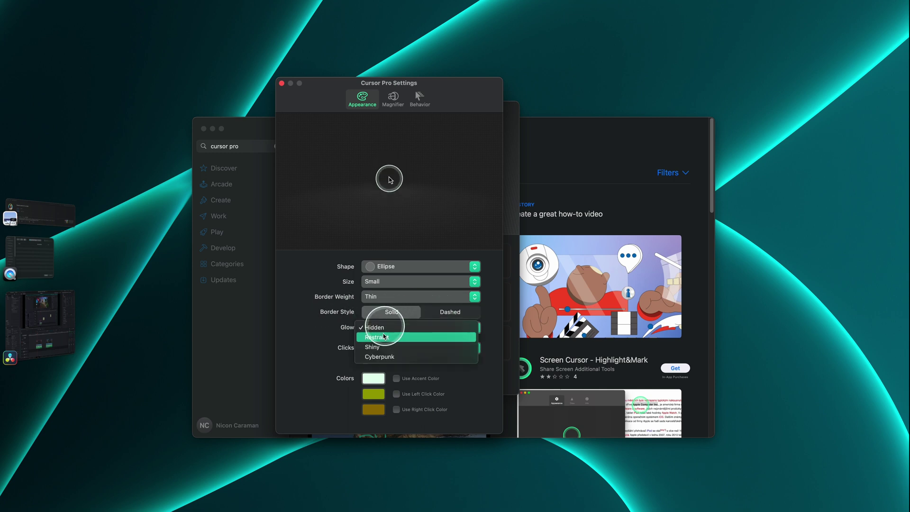
click(385, 328)
click(385, 348)
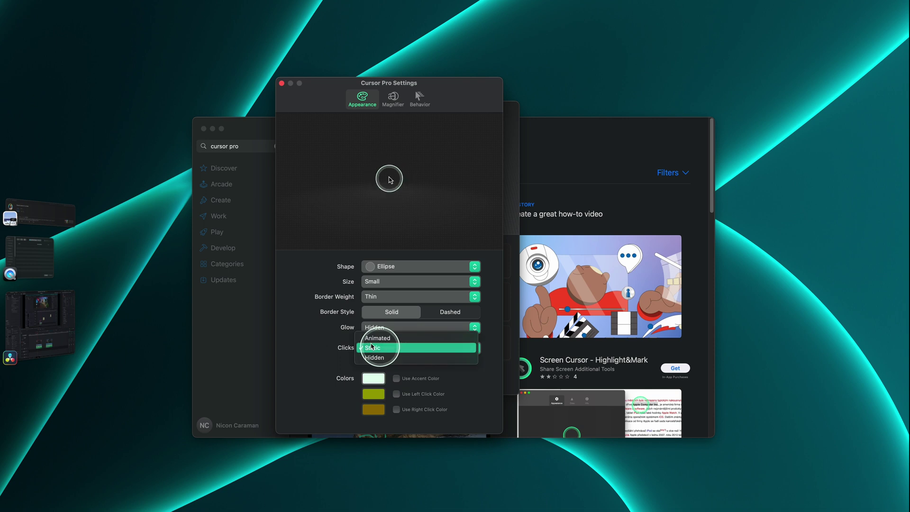
click(372, 346)
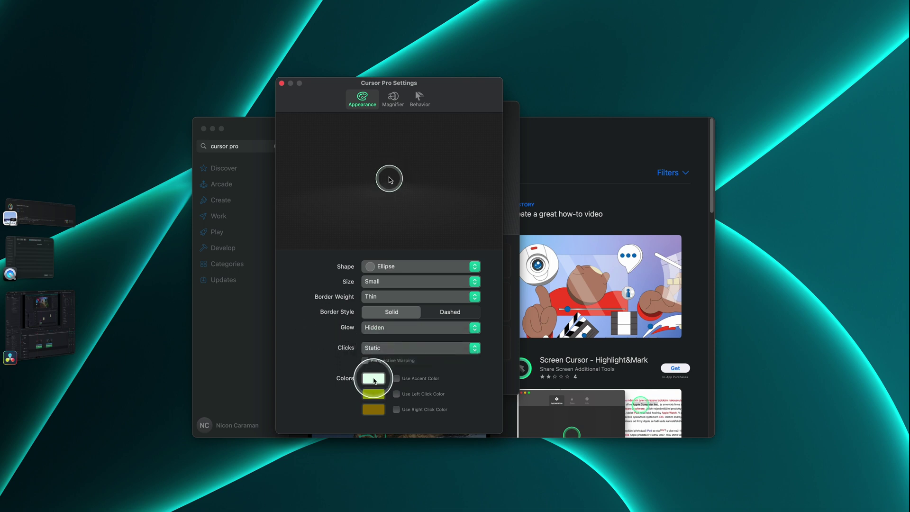
click(373, 378)
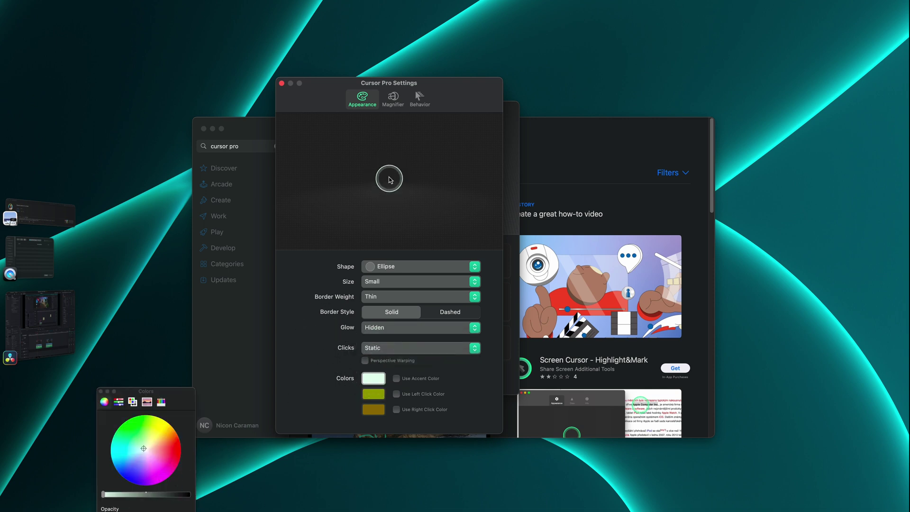
click(100, 391)
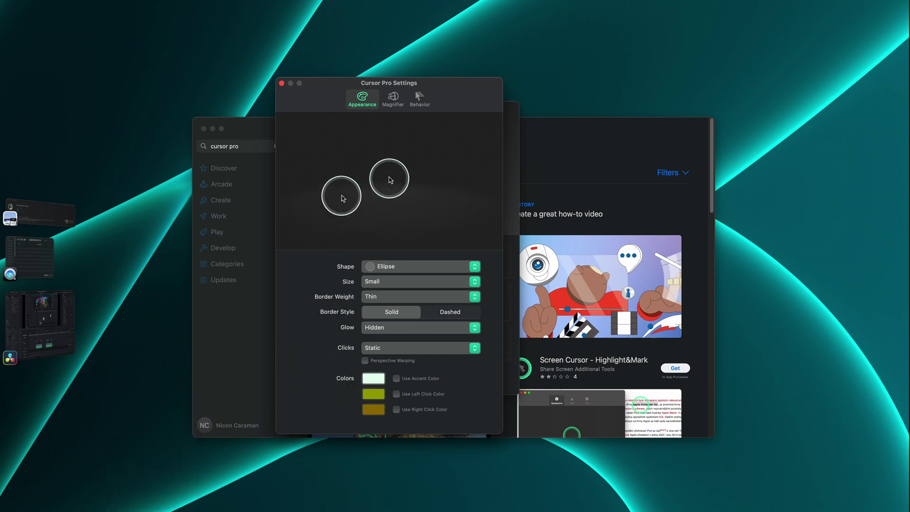
Try the magnifier over the Cursor Pro settings and review its size options, keeping Large
key(ctrl)
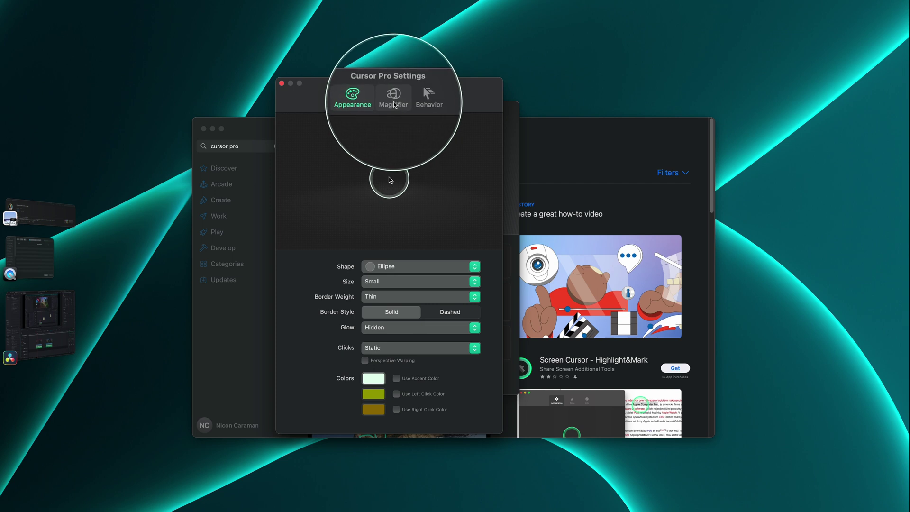
click(393, 101)
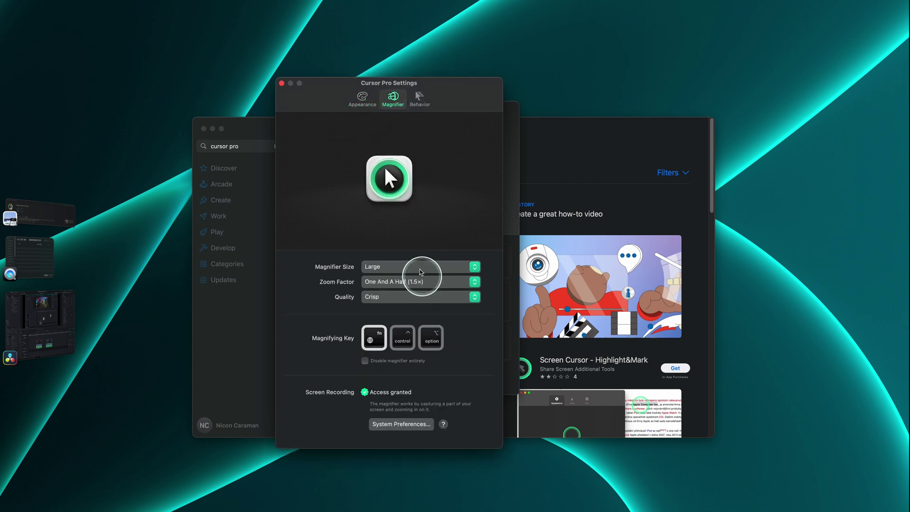
click(379, 266)
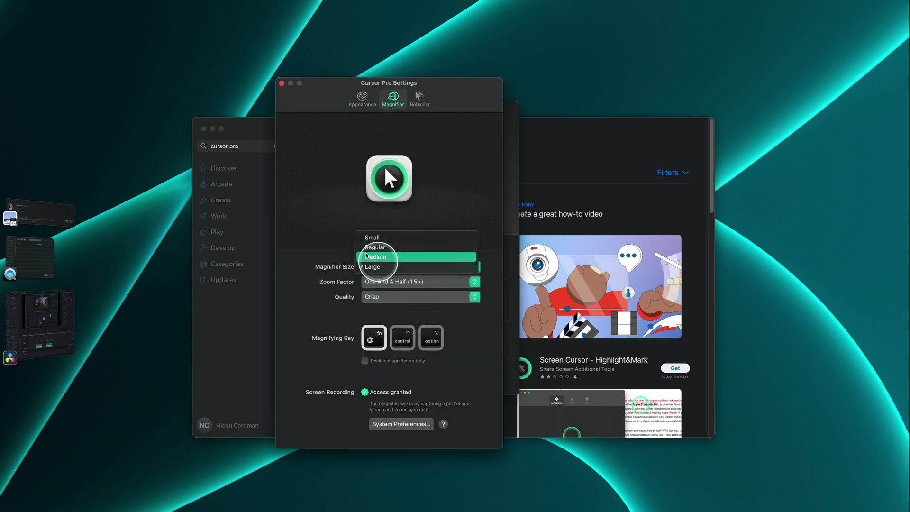
click(374, 267)
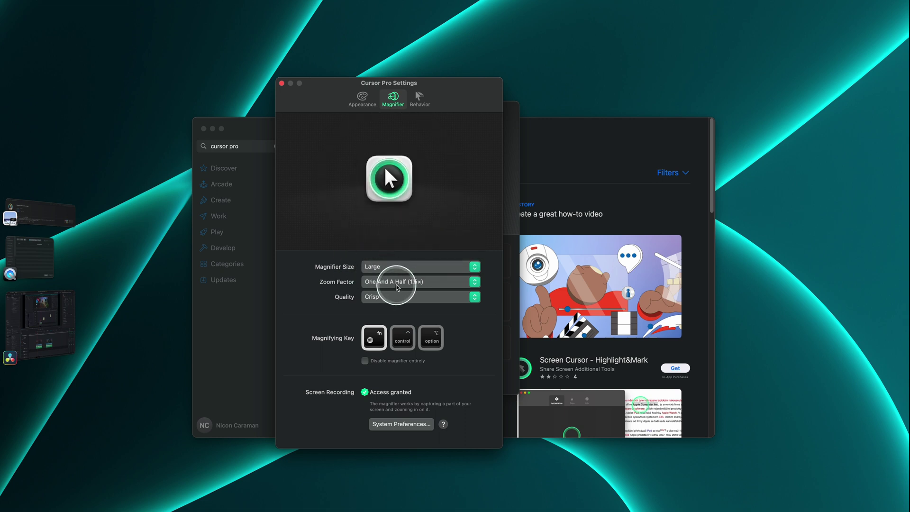
key(fn)
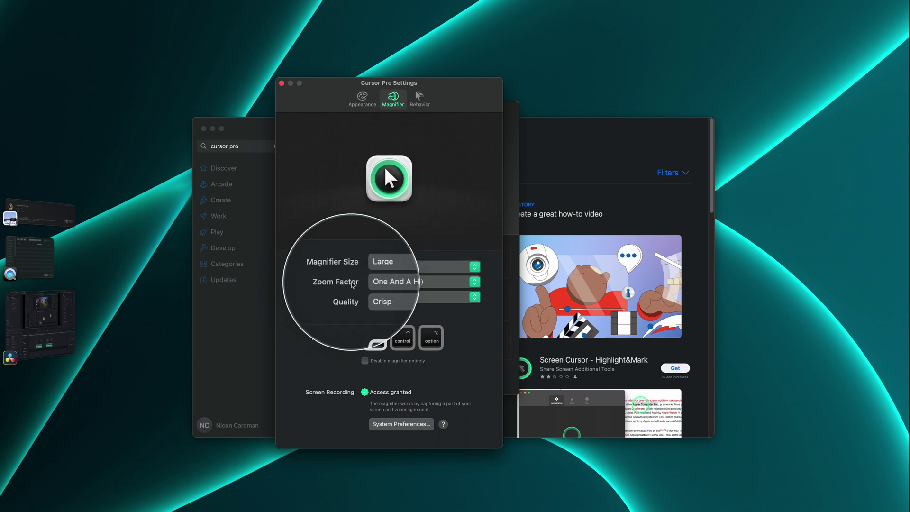
Review the magnifier's zoom factor and quality options, keeping One And A Half (1.5×) and Crisp, and test the fn magnifying key
click(391, 282)
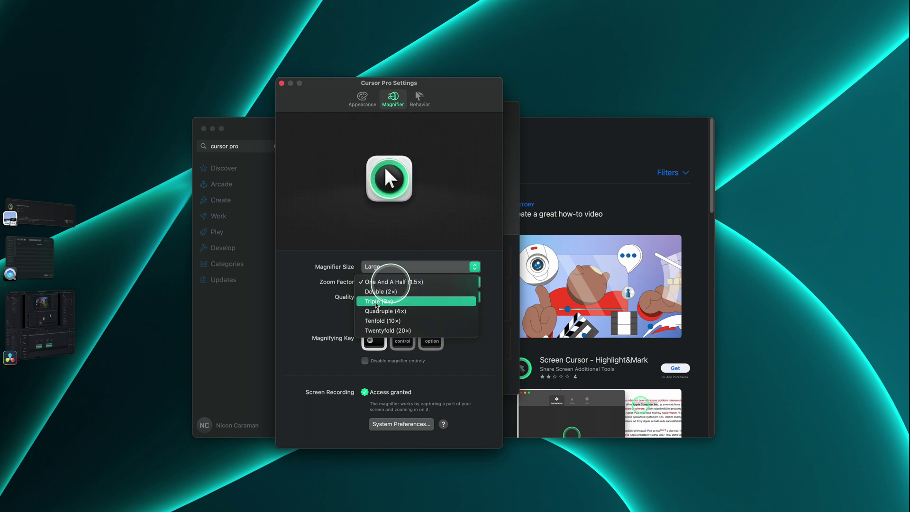
click(373, 283)
click(374, 297)
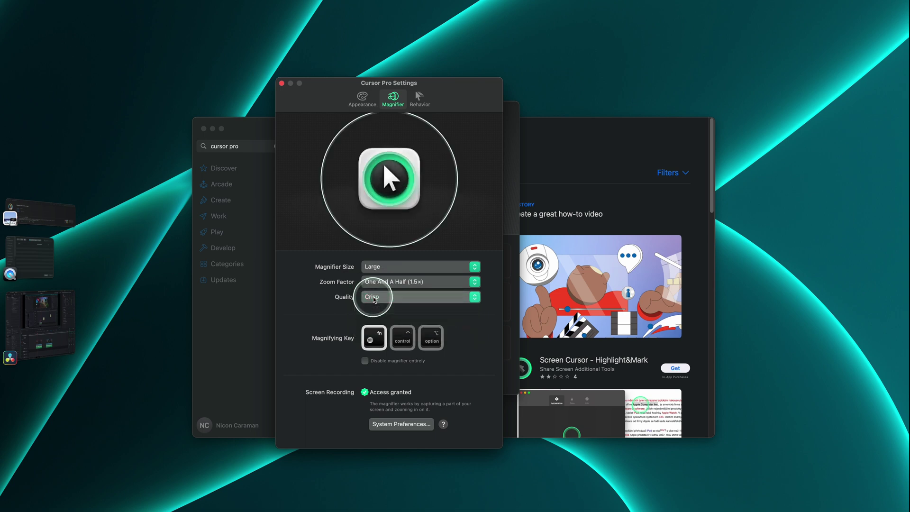
click(377, 298)
key(fn)
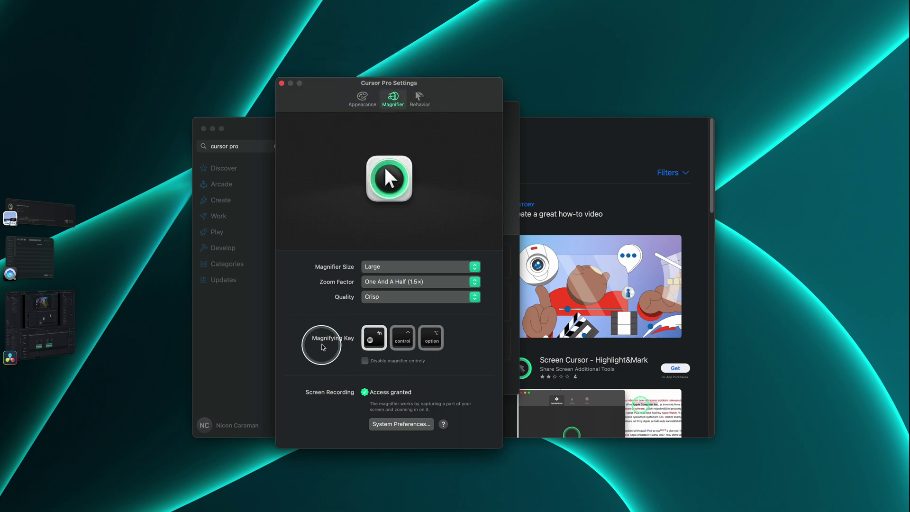
key(fn)
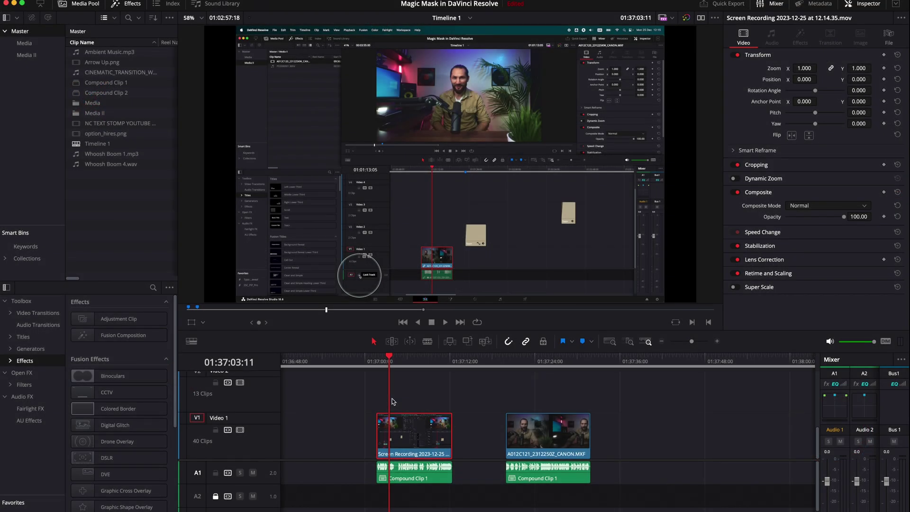
Magnify the whole screen around the pointer above the timeline clip using the system screen zoom
key(alt+super+plus)
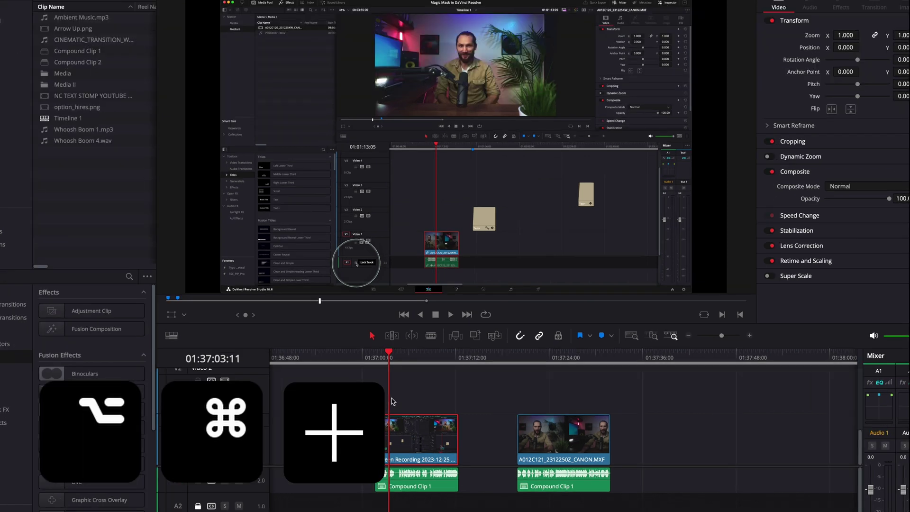
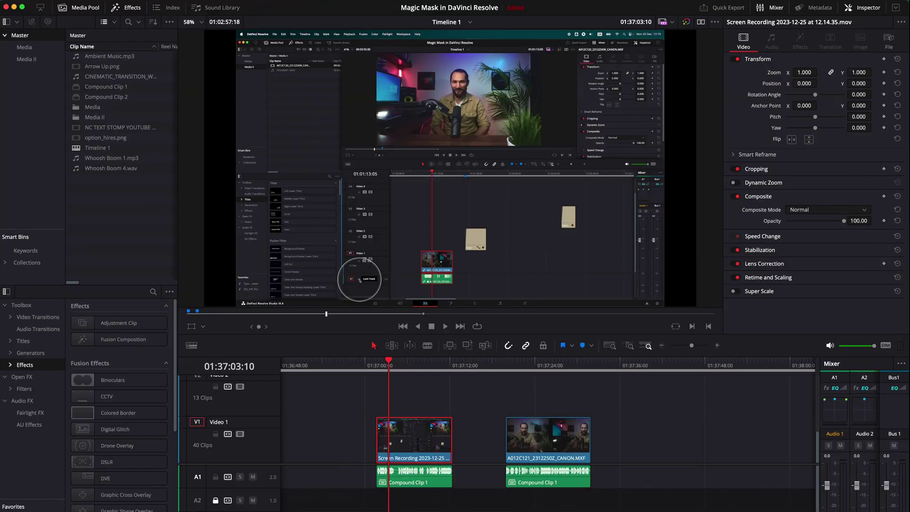
Enlarge the selected screen recording clip to a zoom of about 1.156 with the on-screen transform handles in the viewer
click(192, 329)
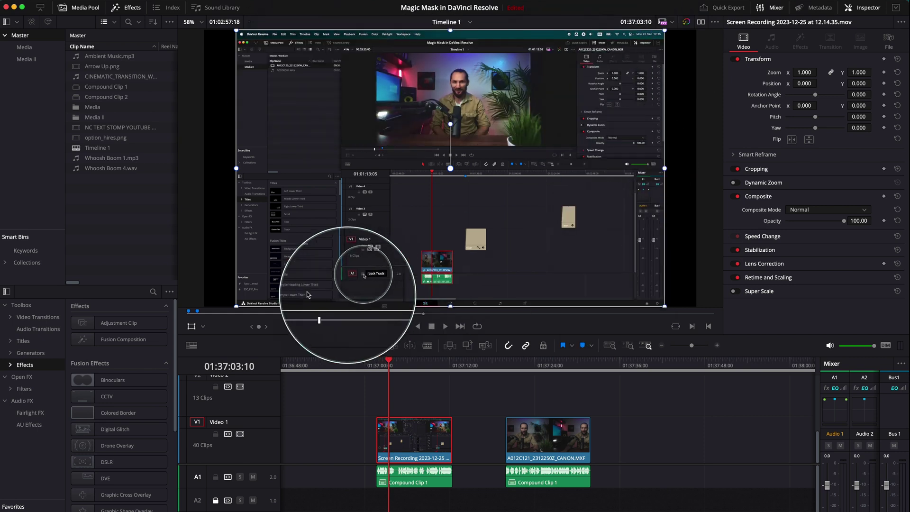
scroll(503, 158, down, 2)
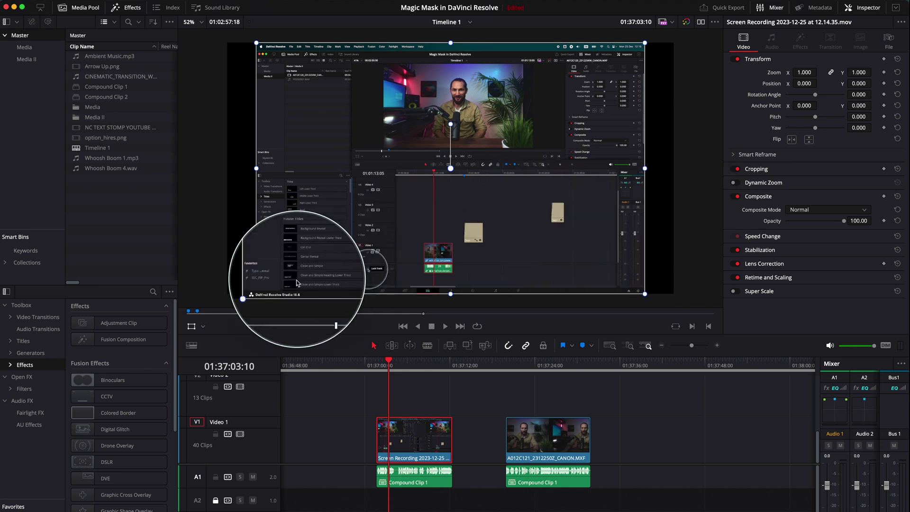
drag(257, 294, 217, 313)
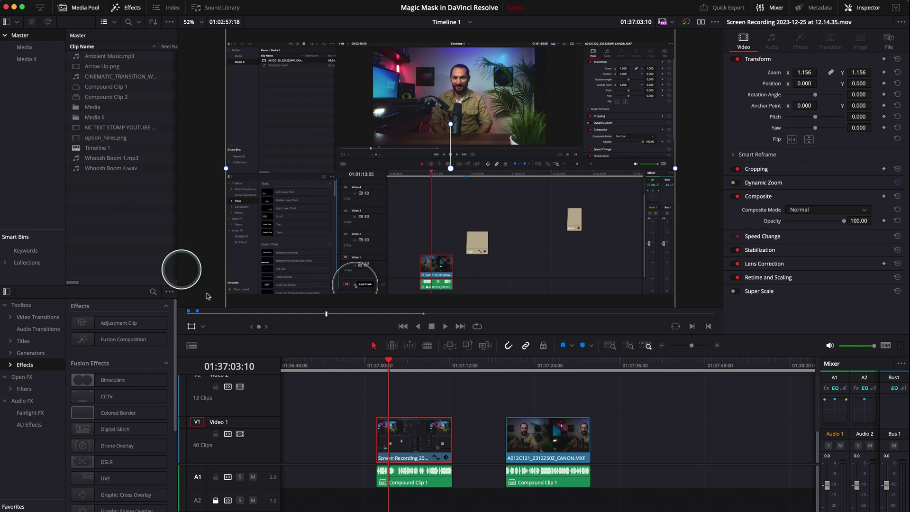
Reposition the enlarged screen recording clip in the viewer to about X 8.758, Y -72.395 with the on-screen transform
drag(465, 207, 467, 212)
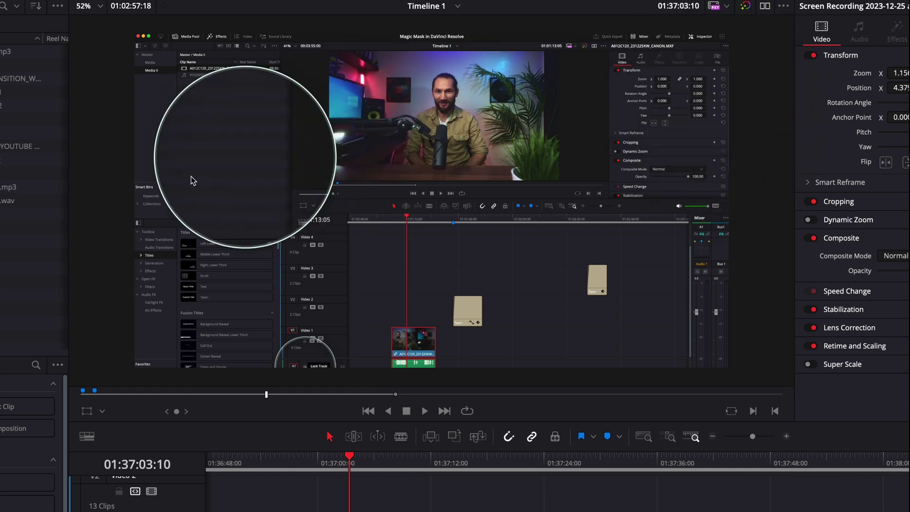
click(87, 411)
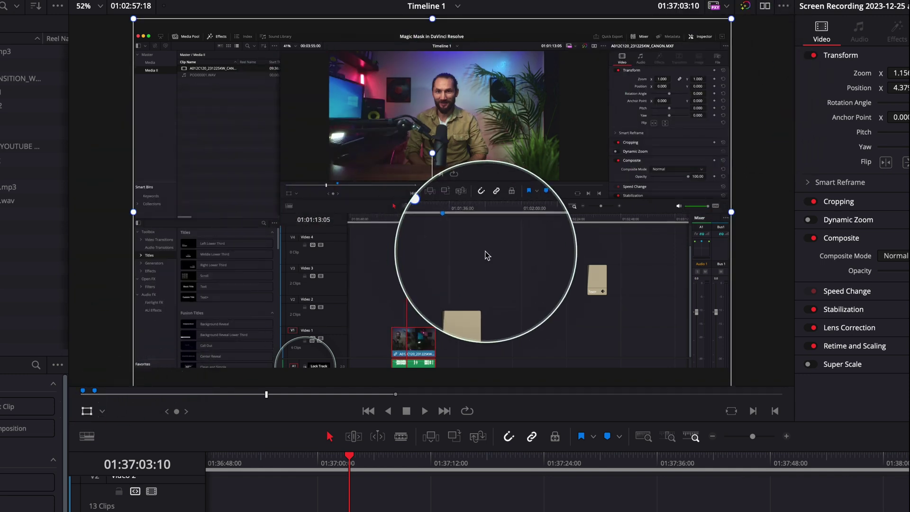
drag(486, 251, 487, 251)
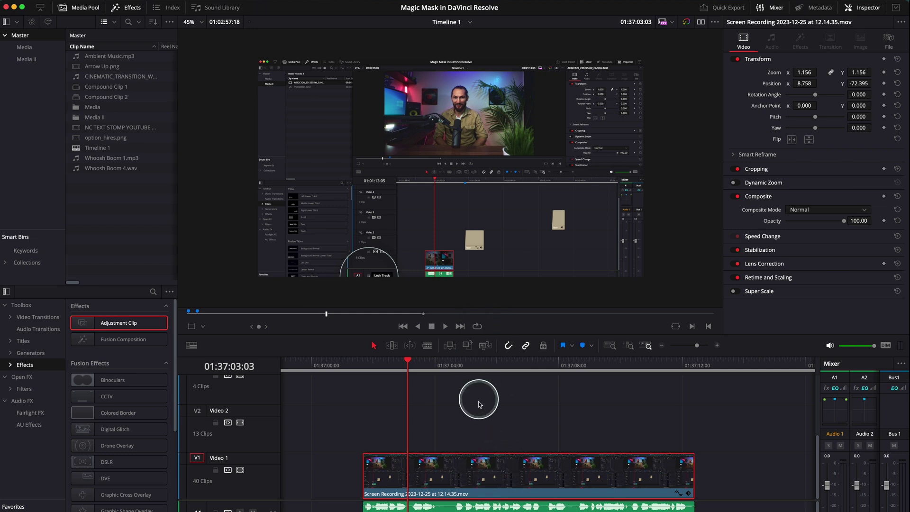
Split the screen recording clip on Video 1 at 01:37:04:16 and 01:37:09:07, and select the middle section
drag(427, 363, 455, 365)
key(b)
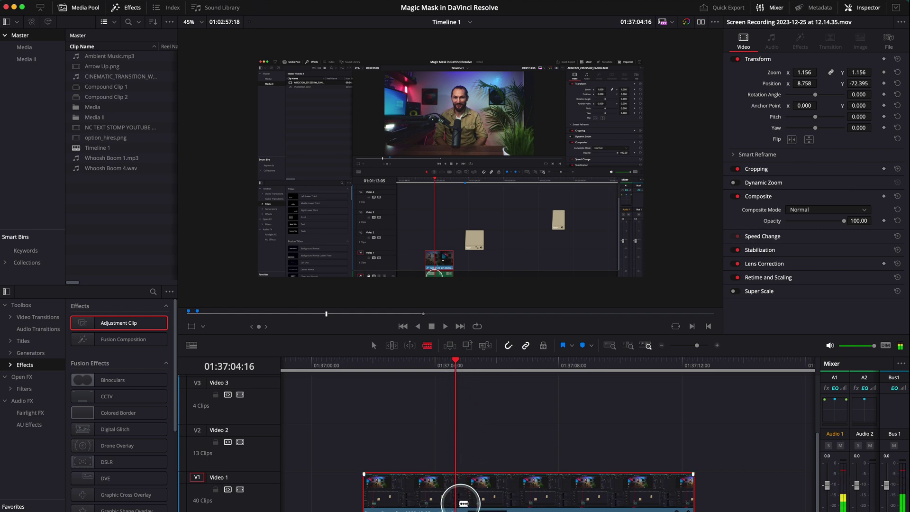
click(460, 505)
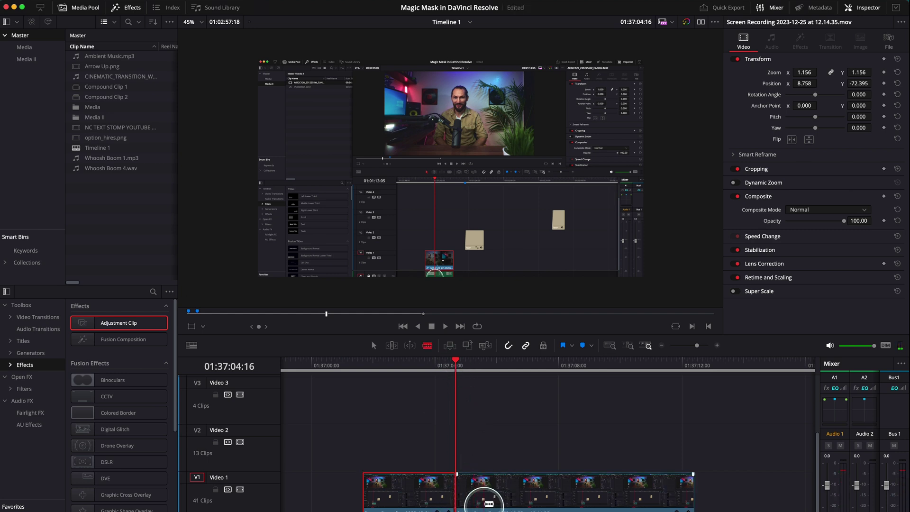
drag(456, 365, 599, 368)
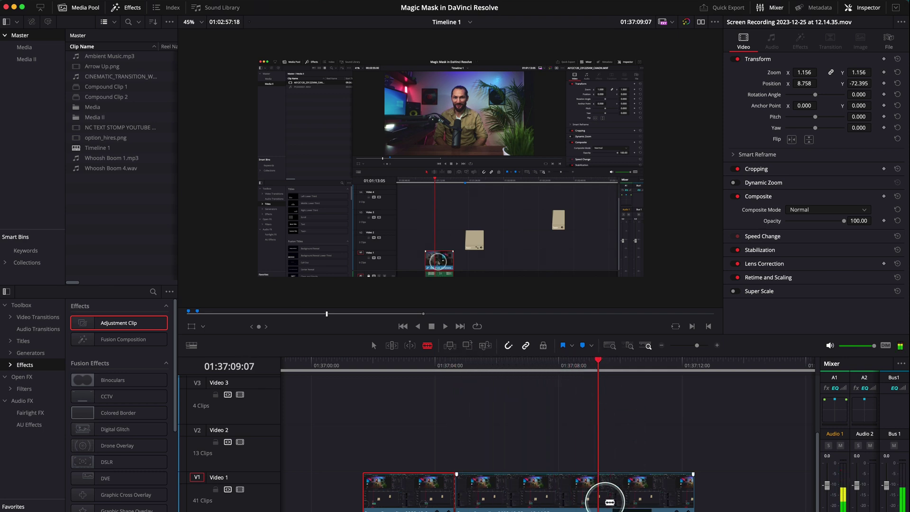
key(a)
click(471, 482)
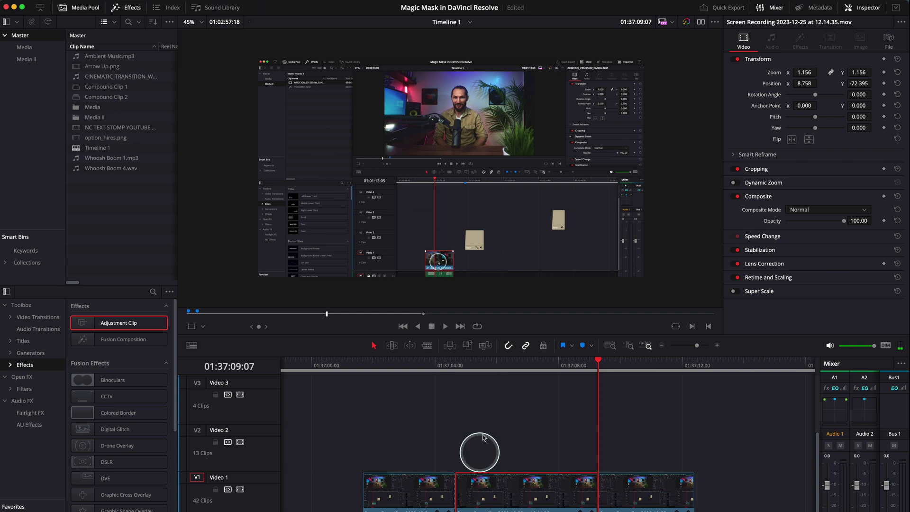
Animate the middle clip section's vertical position with keyframes from its start at 01:37:04:16 to Position Y 171.605 at 01:37:05:15
click(459, 369)
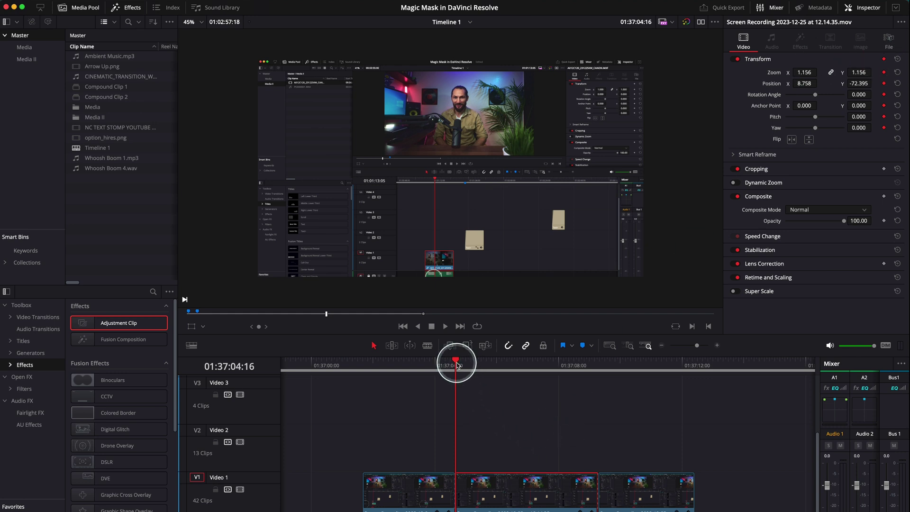
drag(462, 366, 484, 369)
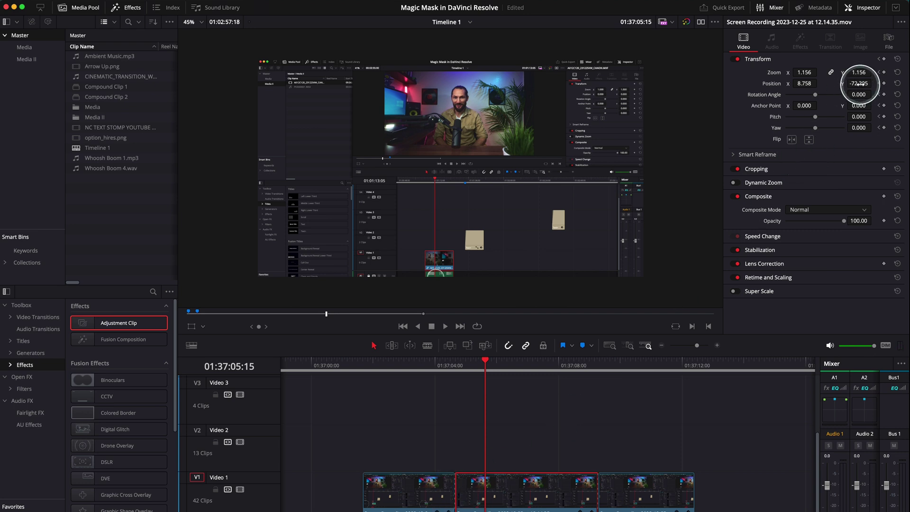
drag(861, 85, 522, 284)
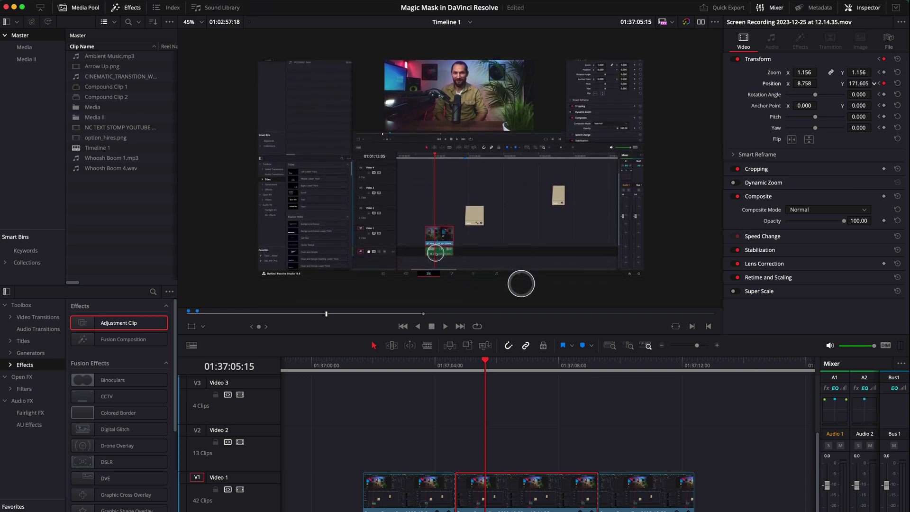
Play back and scrub through the animated vertical move at the beginning of the middle section on Video 1
click(447, 366)
key(space)
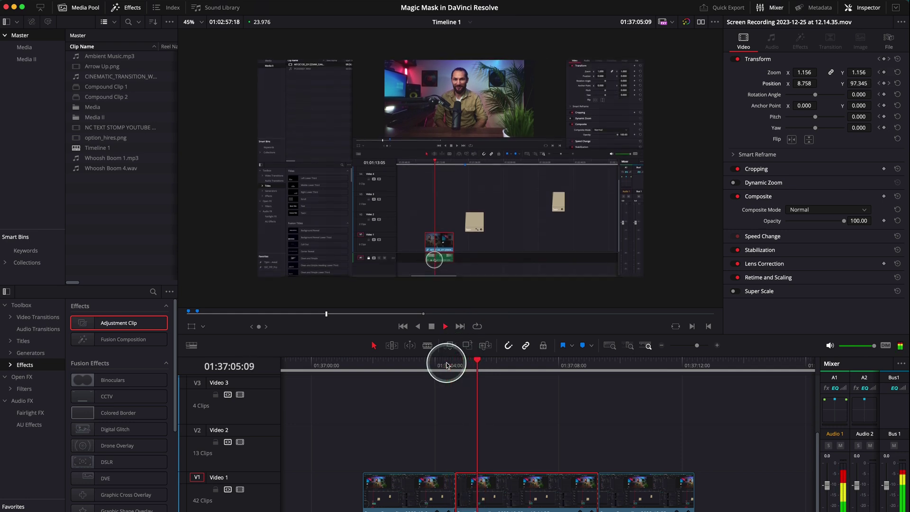
click(439, 366)
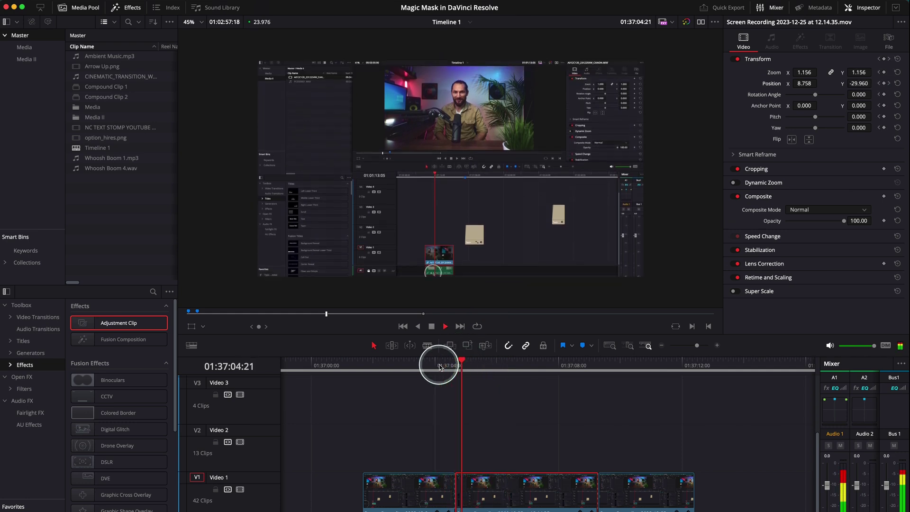
key(space)
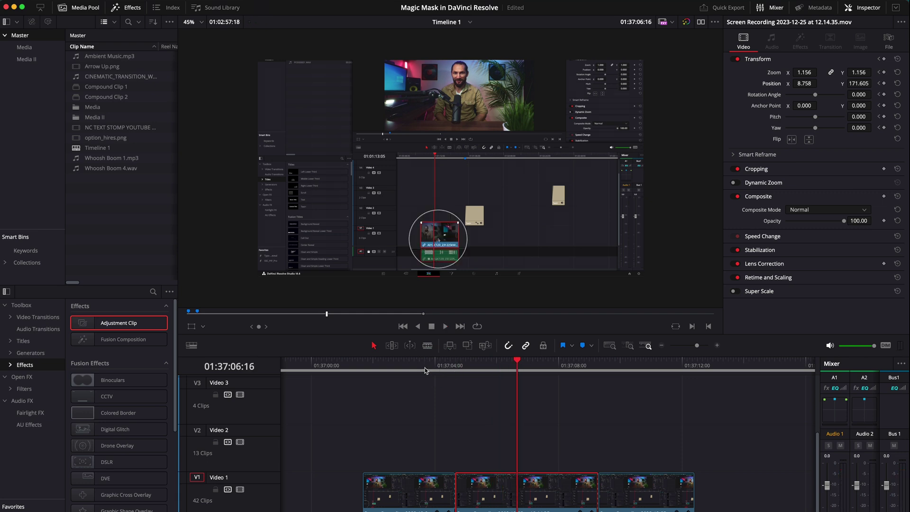
click(469, 367)
mouse_move(467, 367)
mouse_down()
mouse_move(459, 368)
mouse_move(478, 370)
mouse_up()
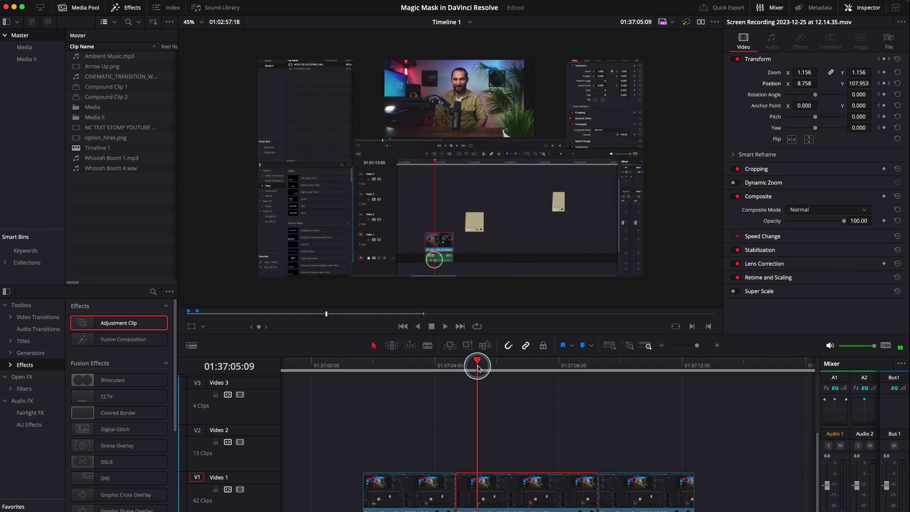
mouse_move(478, 370)
mouse_down()
mouse_move(499, 368)
mouse_move(458, 368)
mouse_move(500, 363)
mouse_move(486, 364)
mouse_up()
click(457, 368)
key(space)
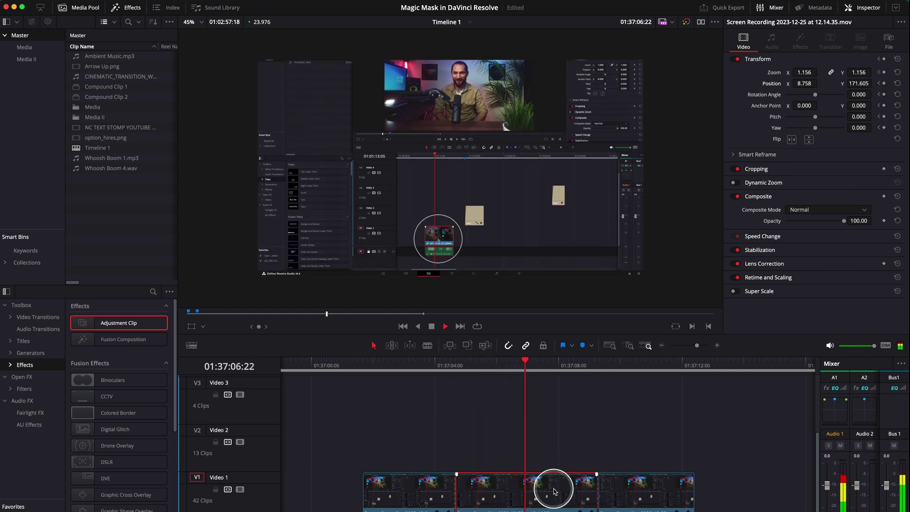
Play back the end of the middle section and the cut into the following section on Video 1
key(space)
key(space)
key(space)
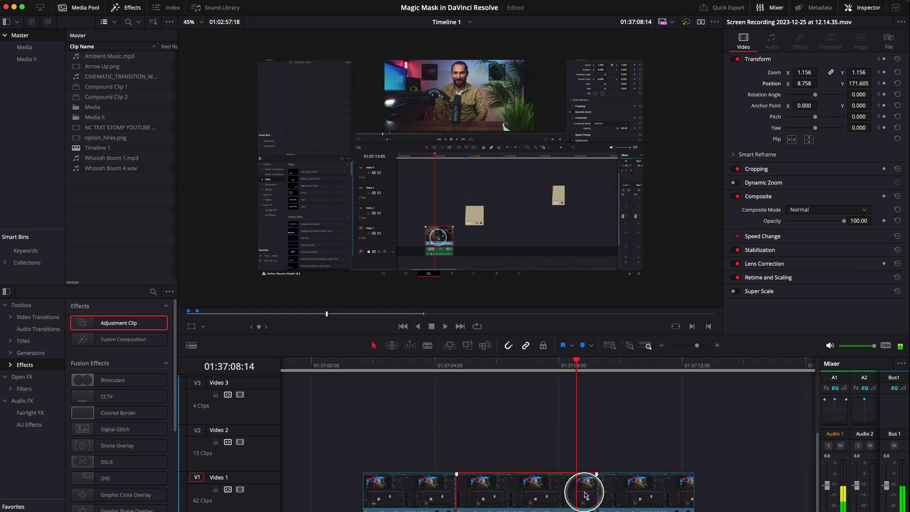
click(561, 368)
key(space)
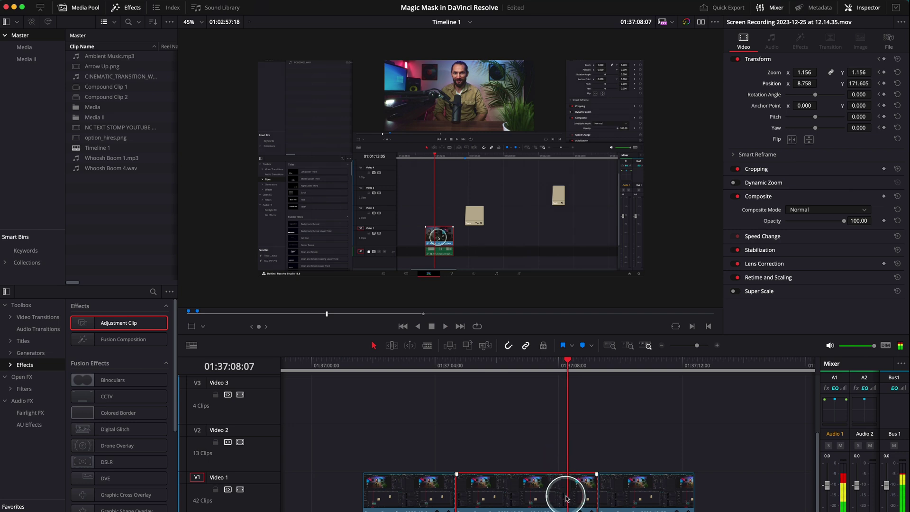
click(885, 59)
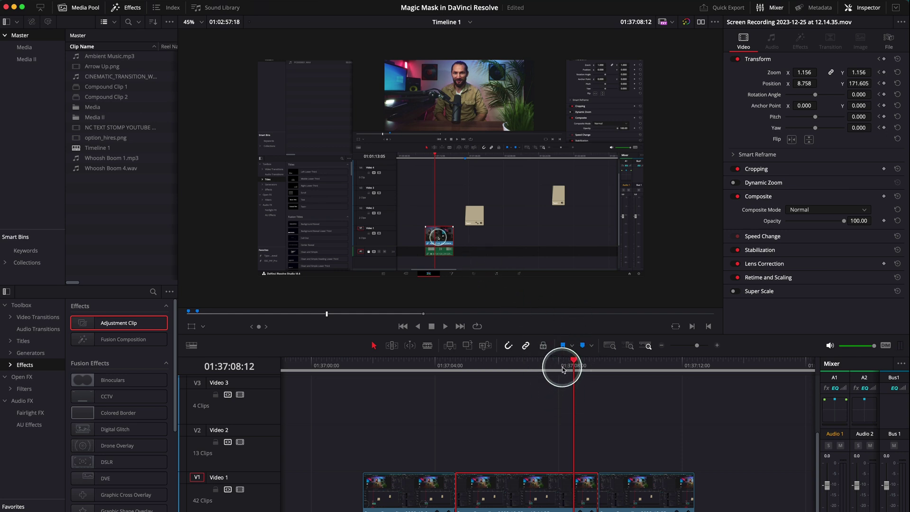
key(space)
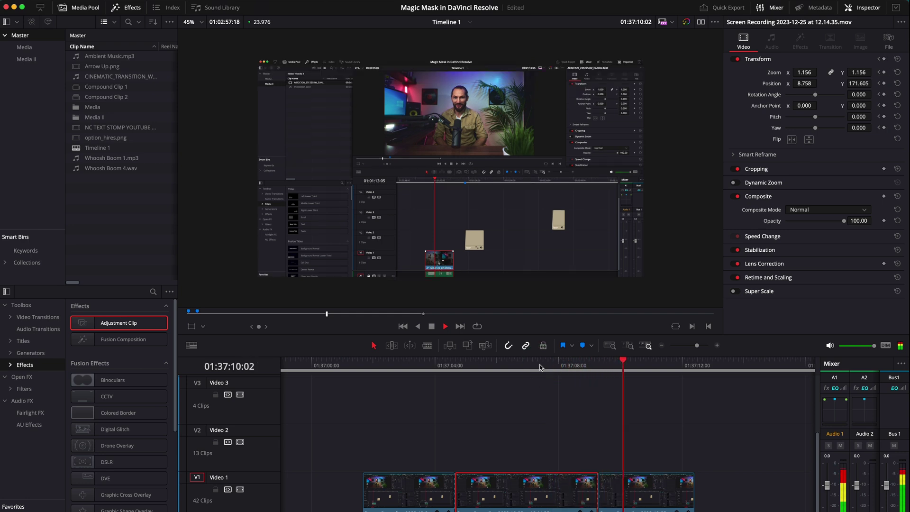
click(558, 366)
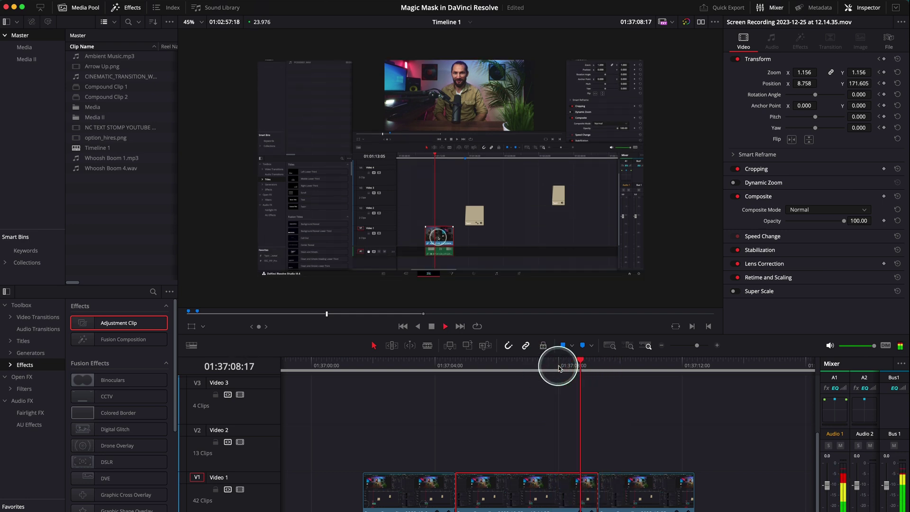
click(558, 366)
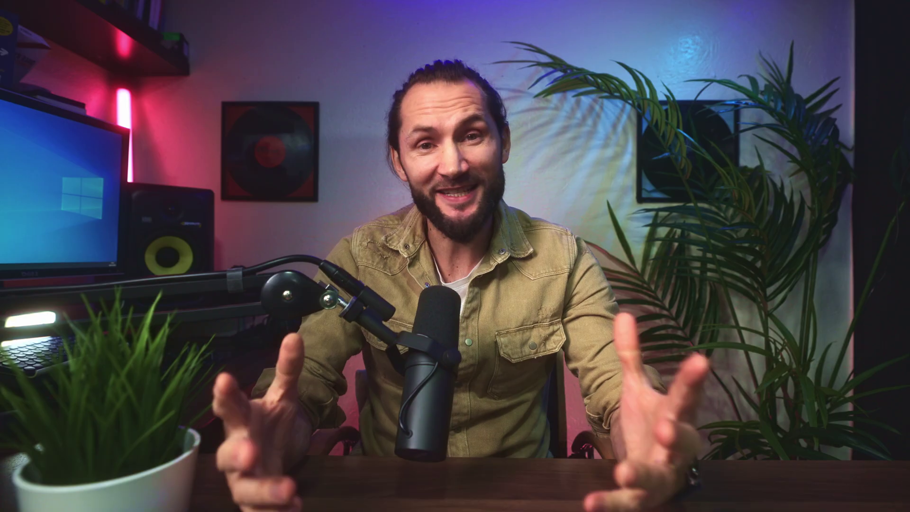